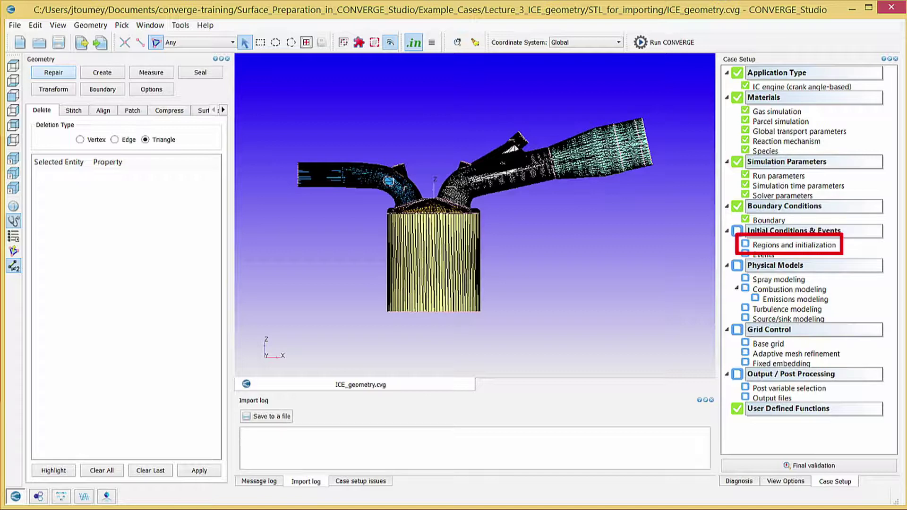
Open the Regions and initialization settings and rename Region 0 as Cylinder
double_click(811, 246)
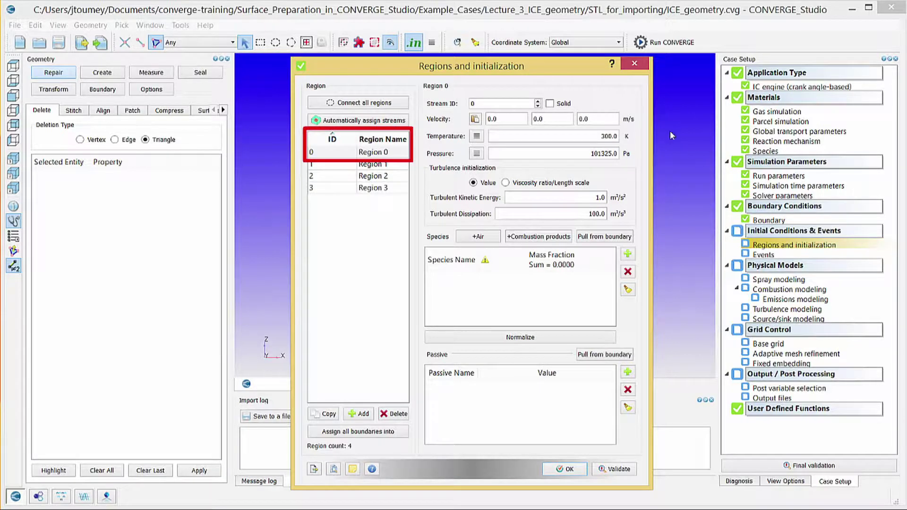
double_click(380, 152)
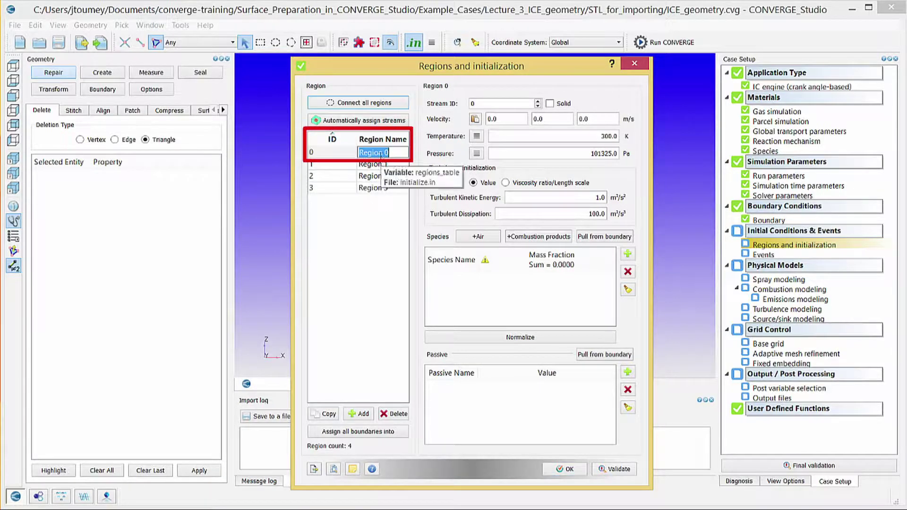
type("Cy")
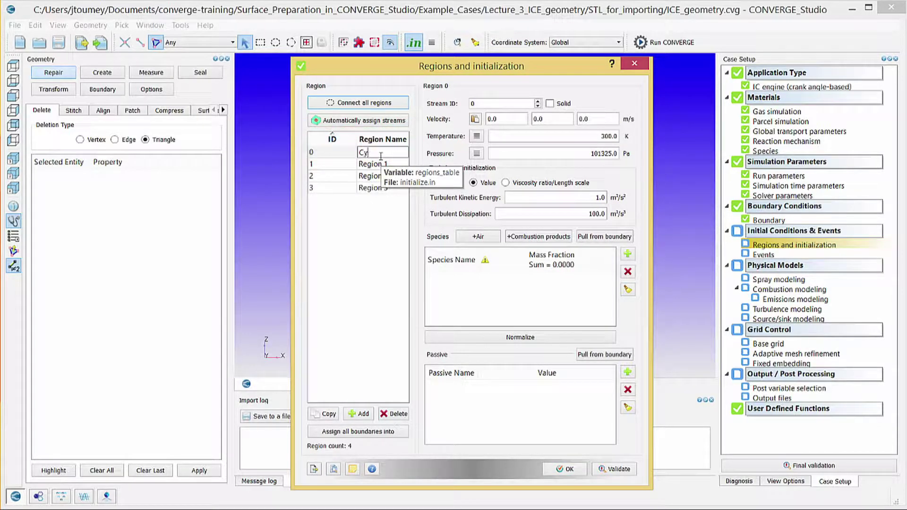
type("linder")
key("Return")
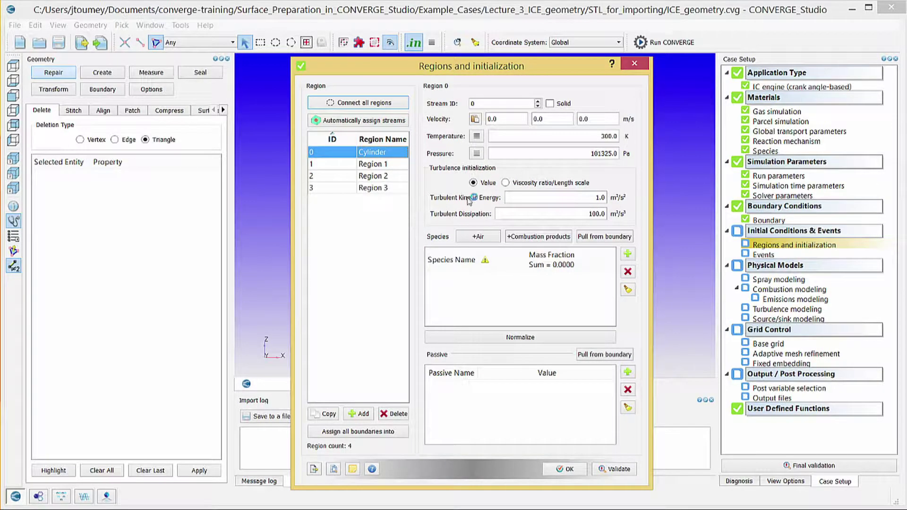
Set the Cylinder region's initial temperature to 1360 K and its pressure to 185731 Pa
double_click(606, 136)
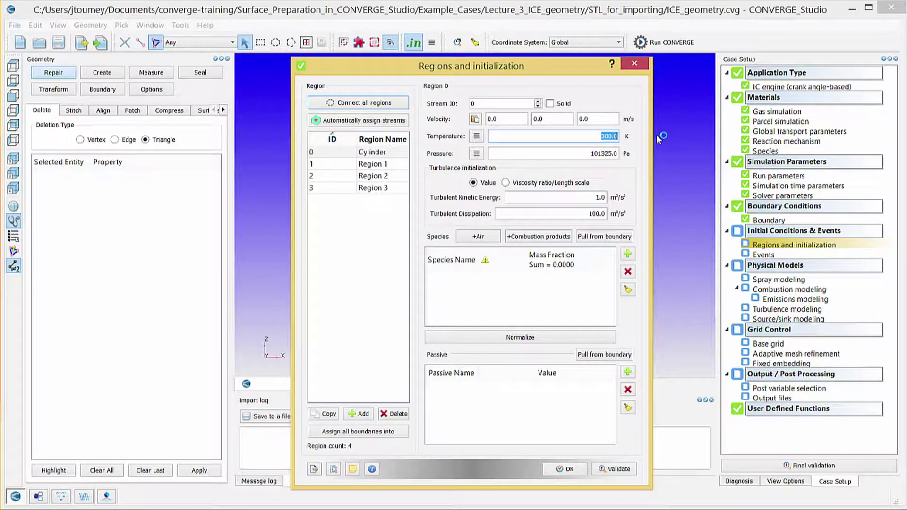
type("1360")
double_click(616, 156)
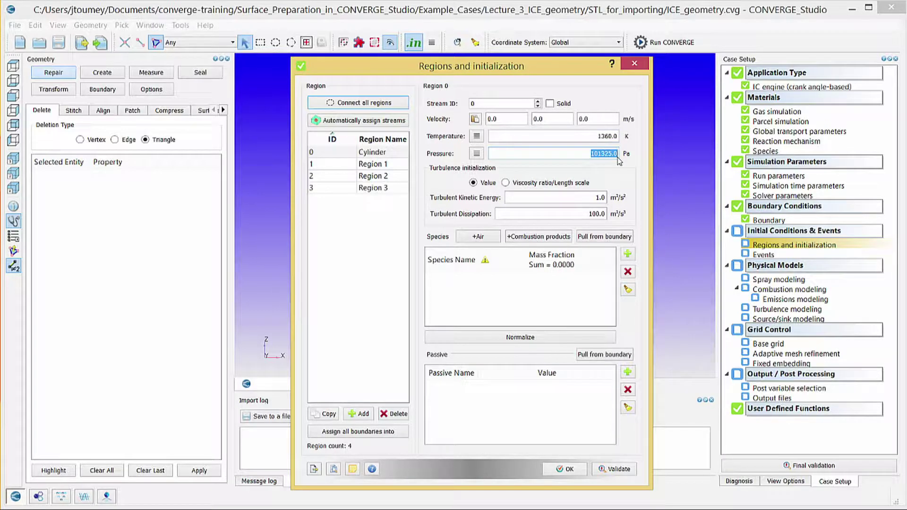
type("185731")
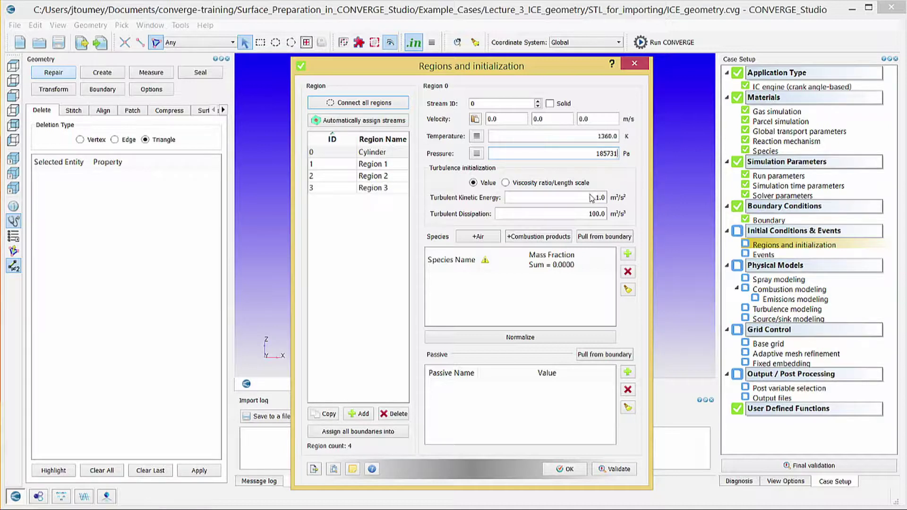
Set the Cylinder region's turbulent kinetic energy to 60 and its turbulent dissipation to 20000
left_click_drag(593, 197, 607, 196)
type("60")
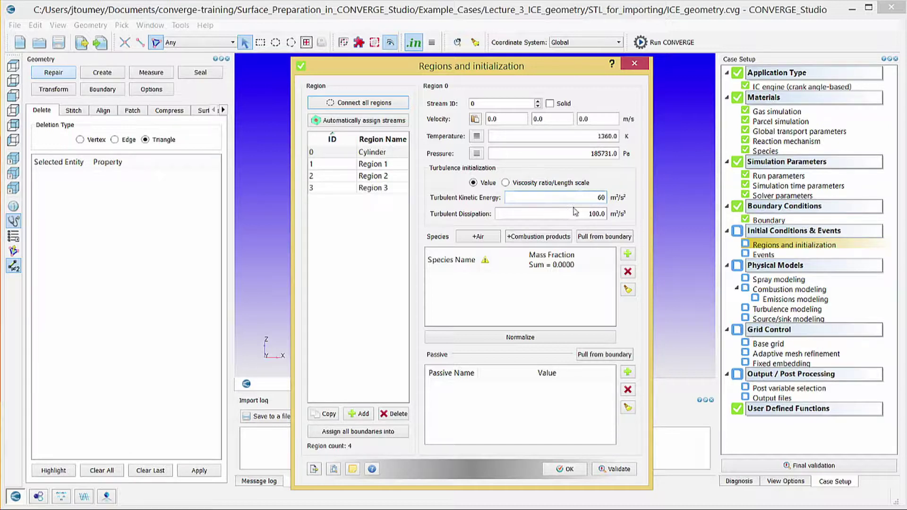
left_click_drag(577, 213, 614, 218)
type("2")
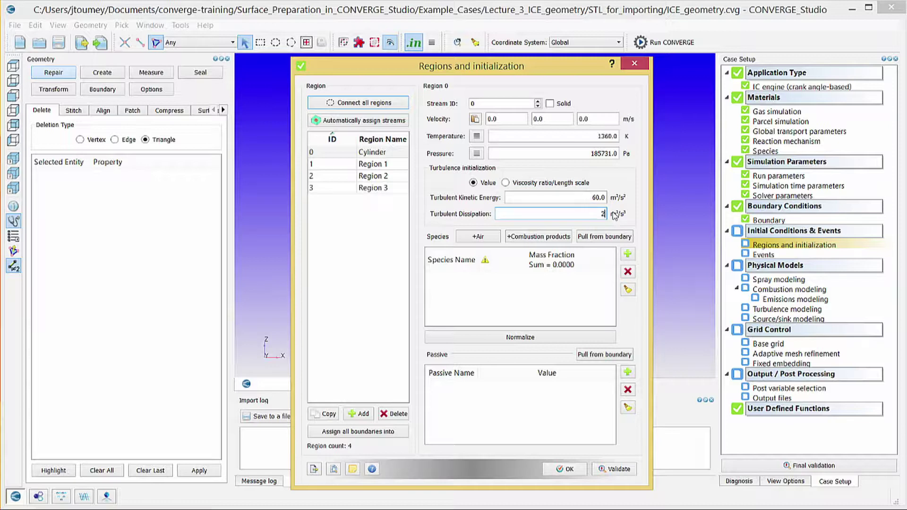
type("0000")
Add three species entries to the Cylinder region and define the first as N2 with mass fraction 0.71913
left_click(628, 255)
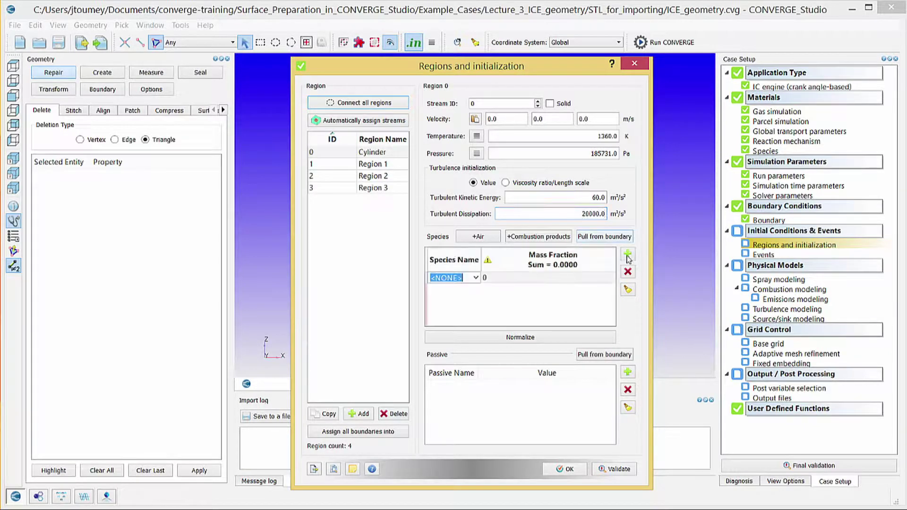
left_click(628, 254)
left_click(628, 254)
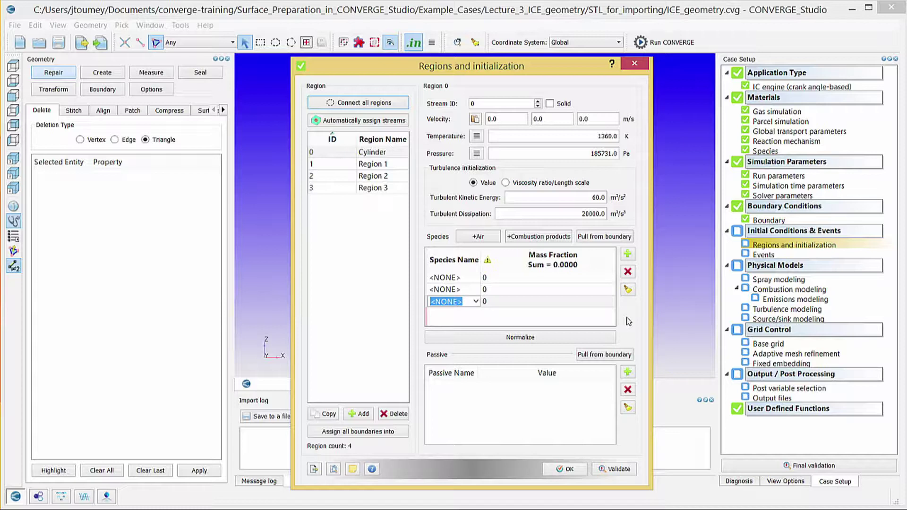
double_click(463, 278)
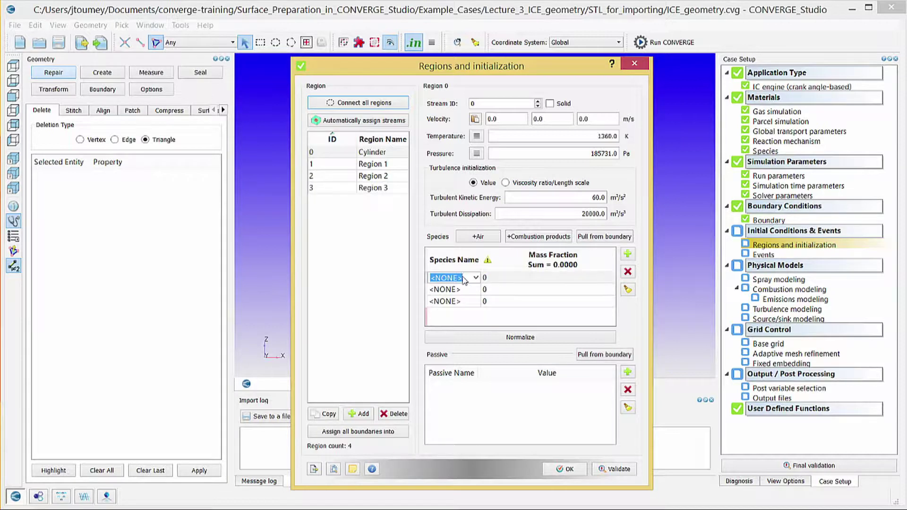
type("N2")
key("Tab")
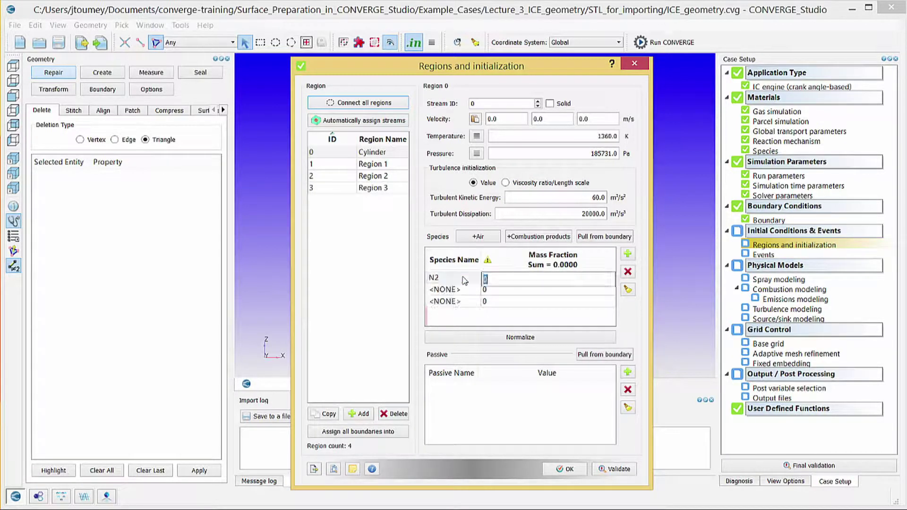
type("0.71913")
Define the remaining two species as CO2 with mass fraction 0.19235 and H2O with mass fraction 0.088525
left_click(461, 290)
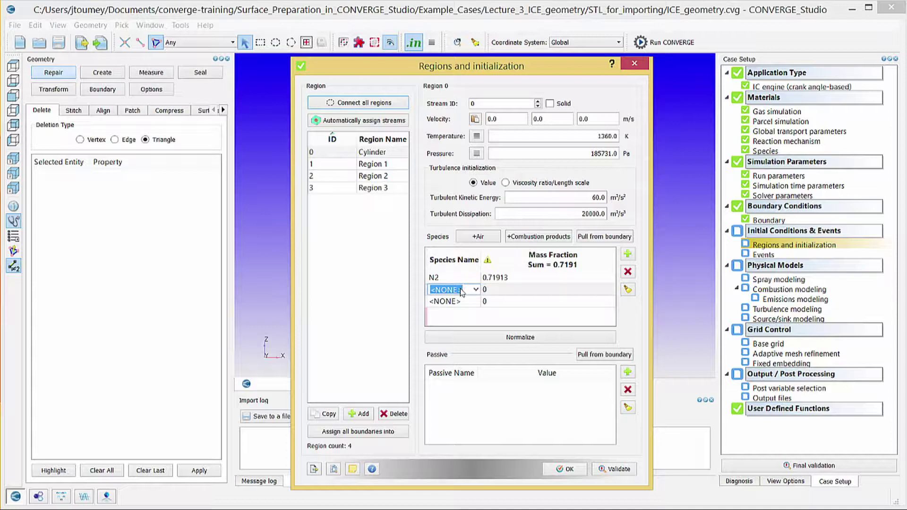
type("CO2")
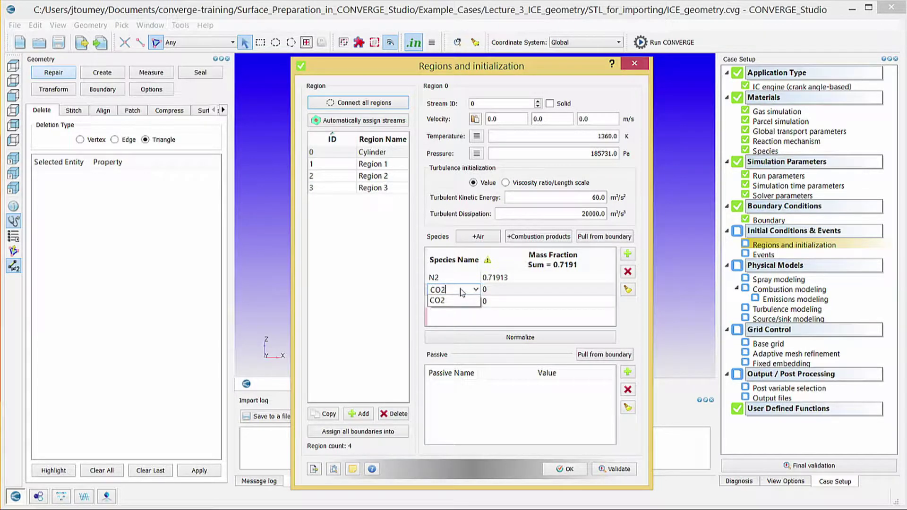
key("Tab")
type("0.19")
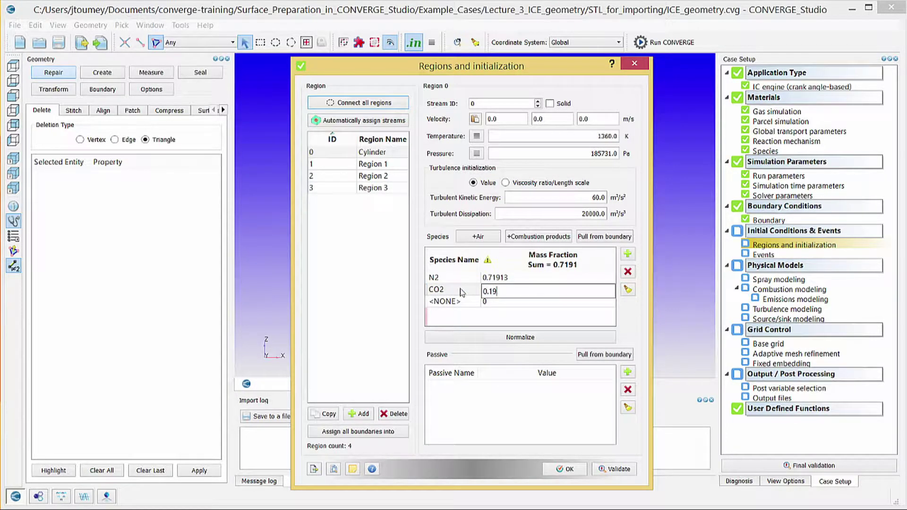
type("235")
double_click(454, 303)
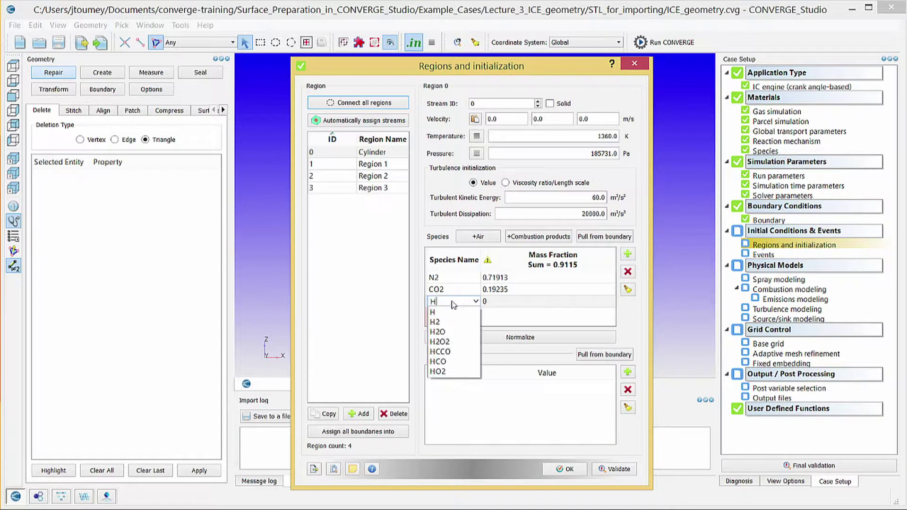
type("2O")
key("Tab")
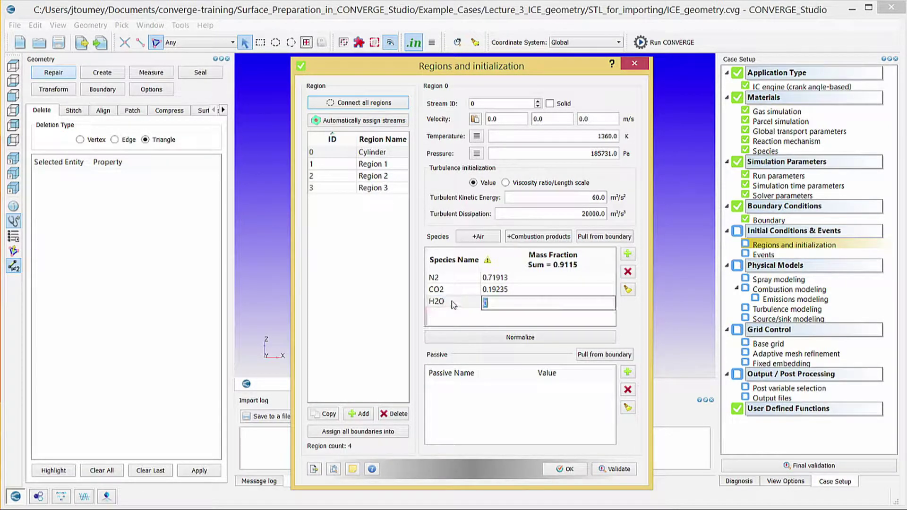
type("0.088525")
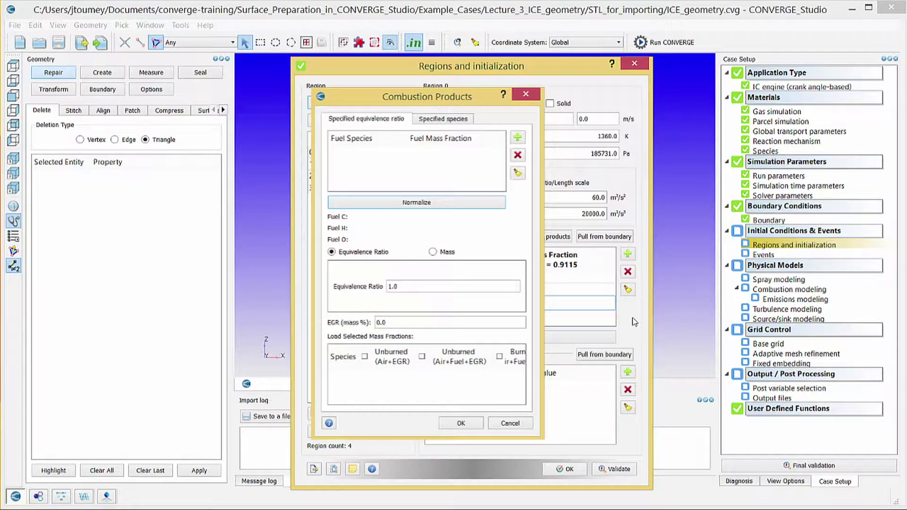
Try calculating burned combustion products for IC8H18 with a fuel mass fraction of 1.0, and cancel without loading them
left_click(517, 137)
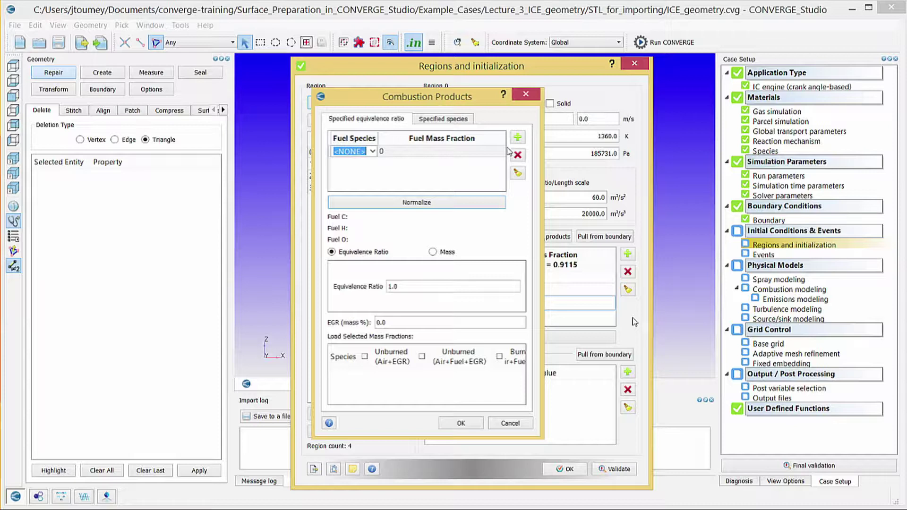
type("I")
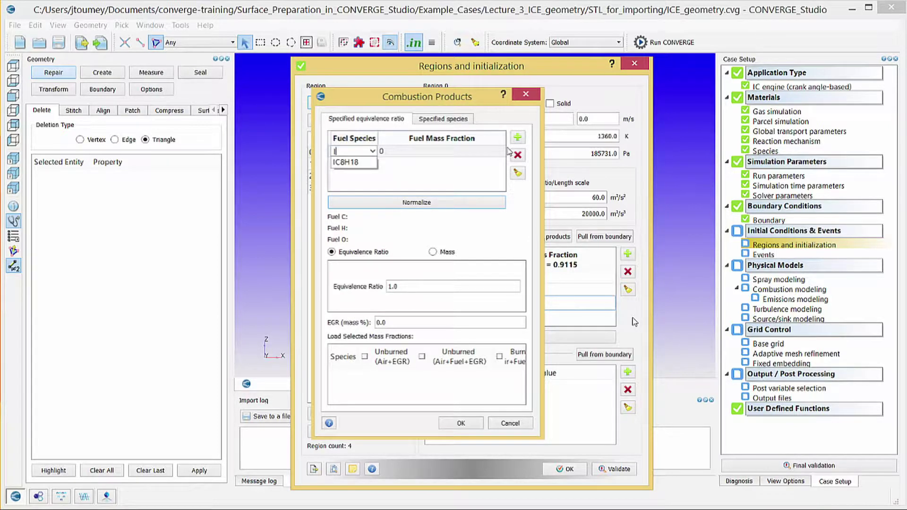
left_click(364, 165)
double_click(401, 156)
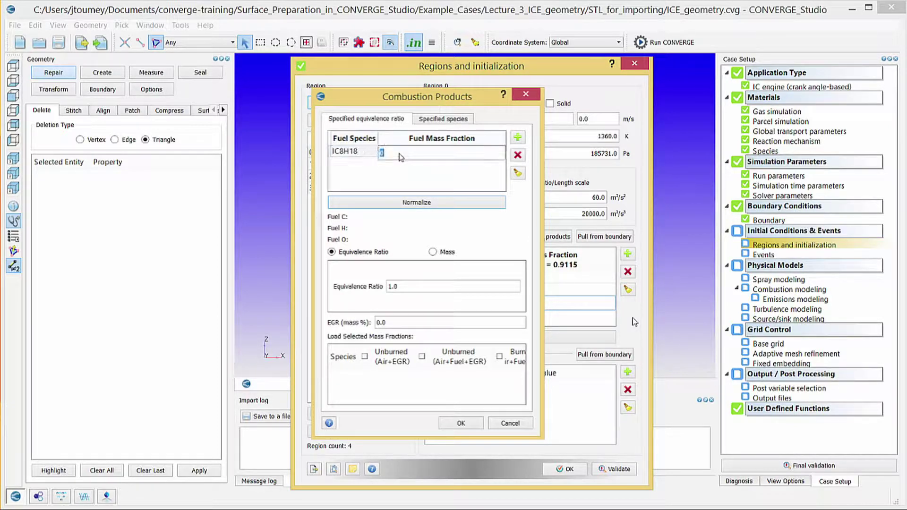
type("1.0")
key("Return")
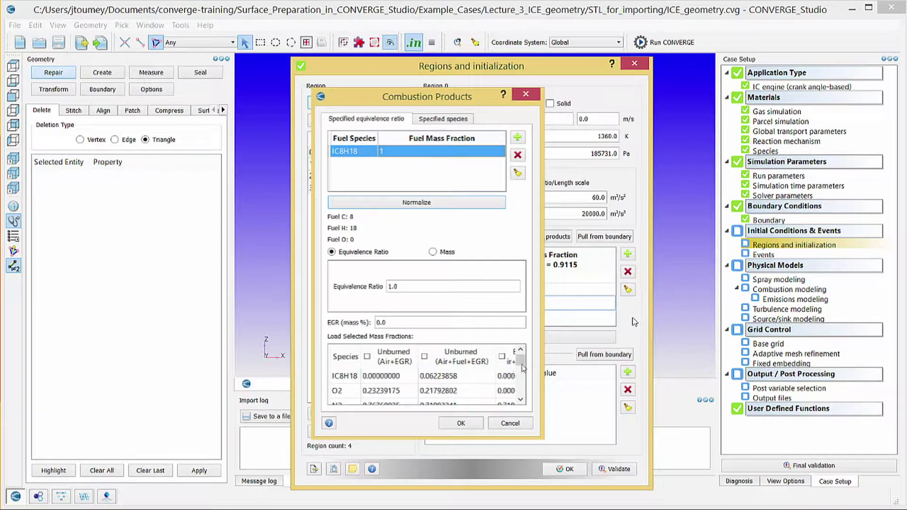
mouse_move(523, 368)
left_mouse_down()
mouse_move(523, 378)
mouse_move(523, 357)
mouse_move(599, 355)
mouse_move(579, 364)
mouse_move(588, 393)
mouse_move(593, 360)
left_mouse_up()
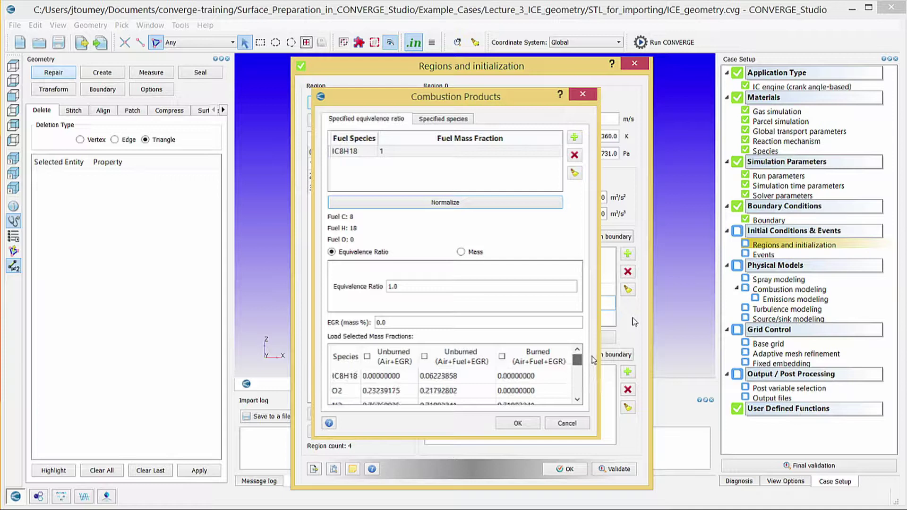
left_click(501, 357)
left_click(558, 427)
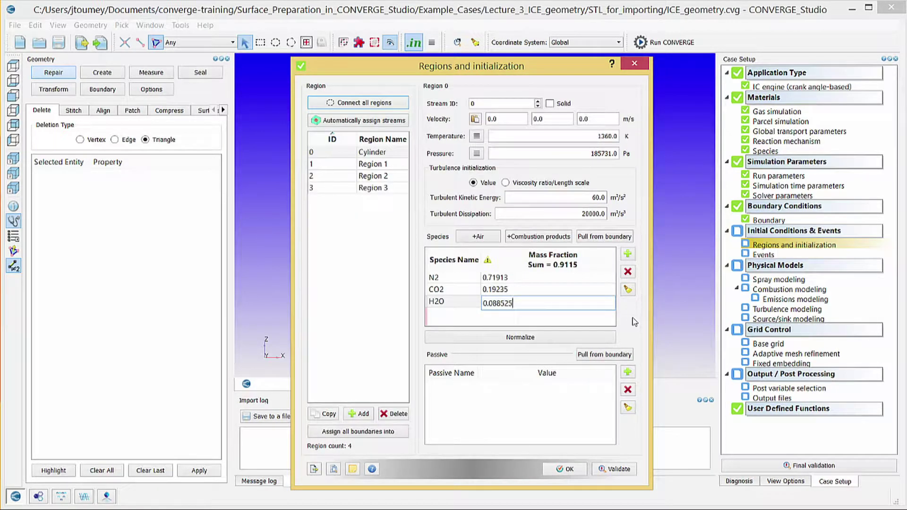
Add the passive CYLINDER to the Cylinder region with a value of 1
left_click(627, 372)
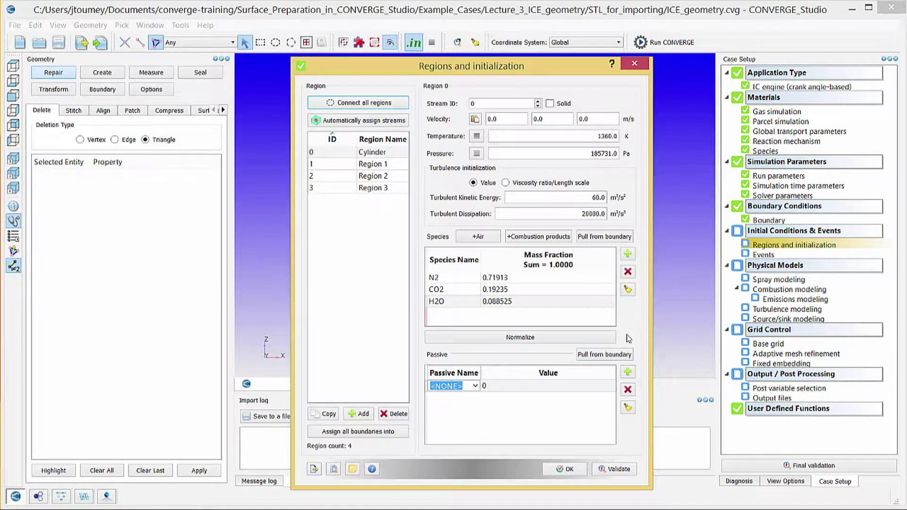
left_click(475, 386)
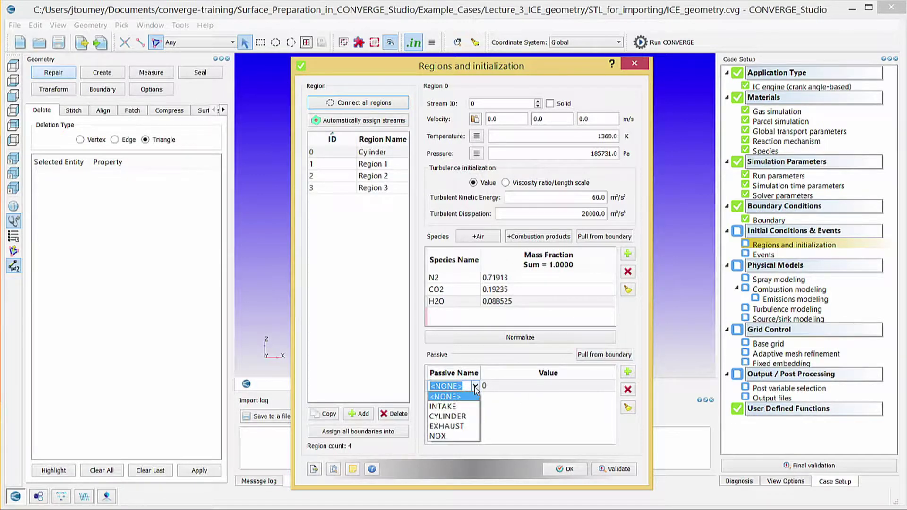
left_click(468, 416)
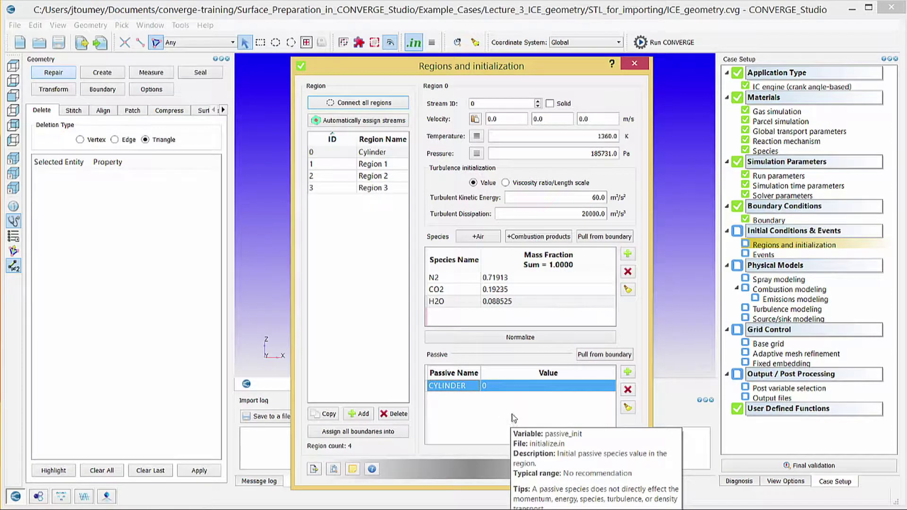
double_click(499, 389)
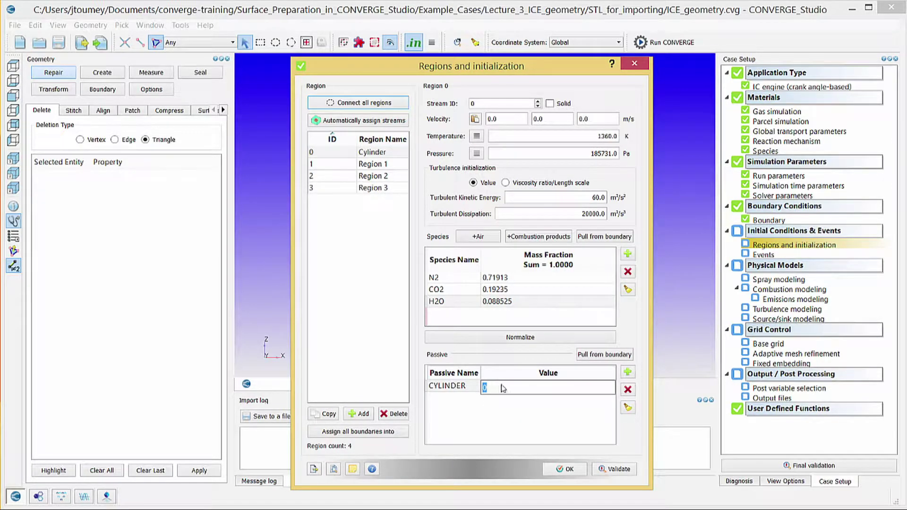
type("1")
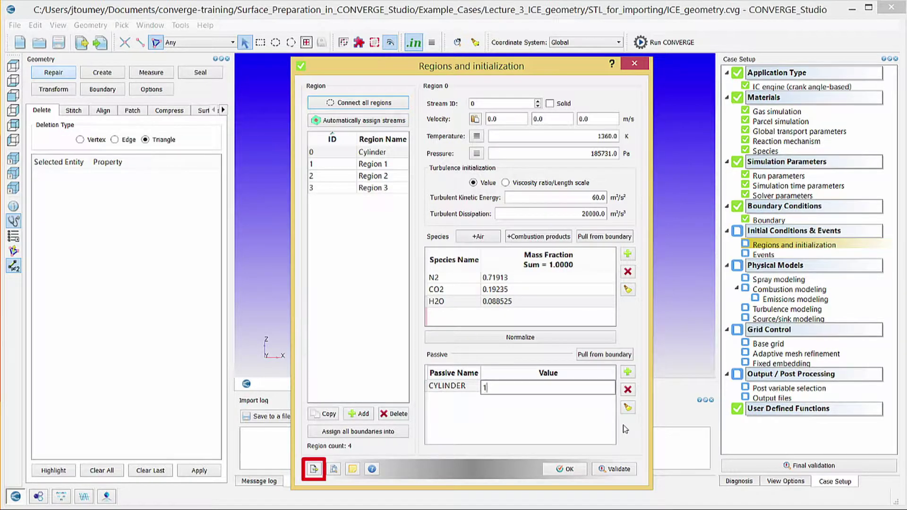
Import the region and initialization settings from initialize.in in the SI8_engine_PFI_SAGE folder and accept them
left_click(314, 469)
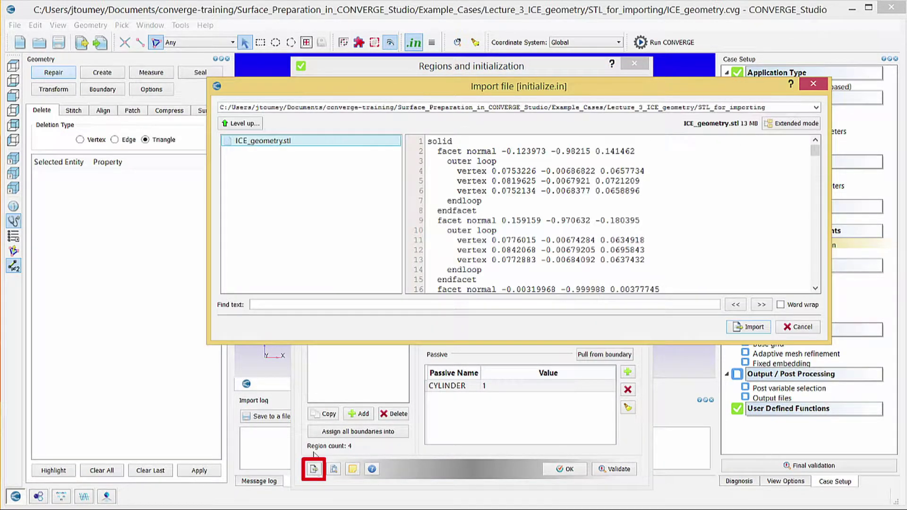
left_click(232, 123)
left_click(232, 123)
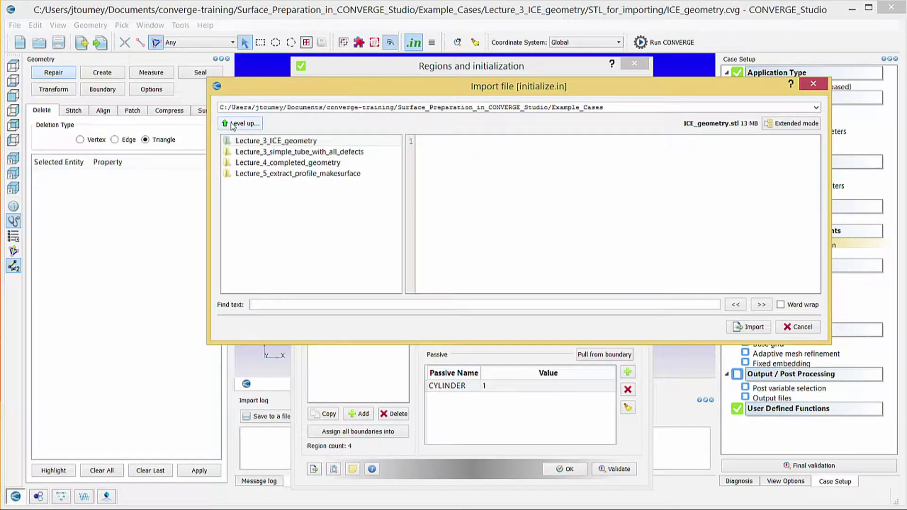
left_click(232, 123)
left_click(232, 124)
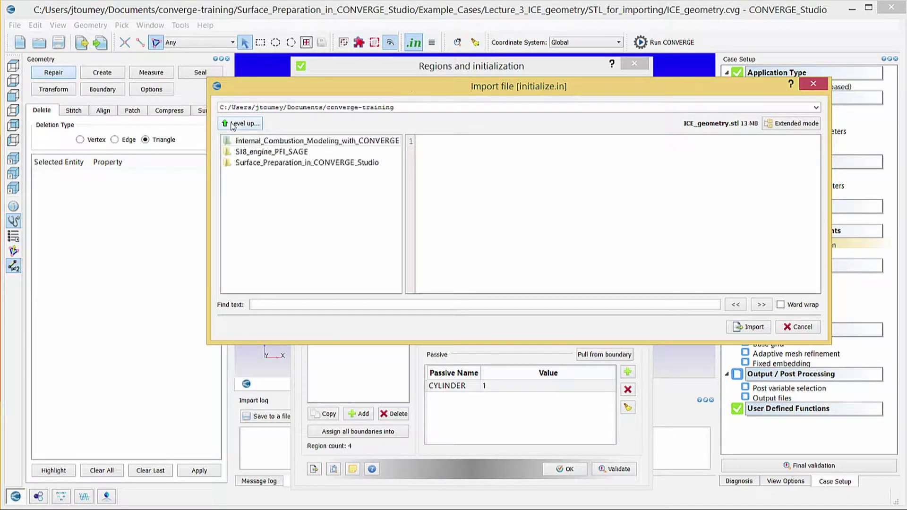
double_click(255, 155)
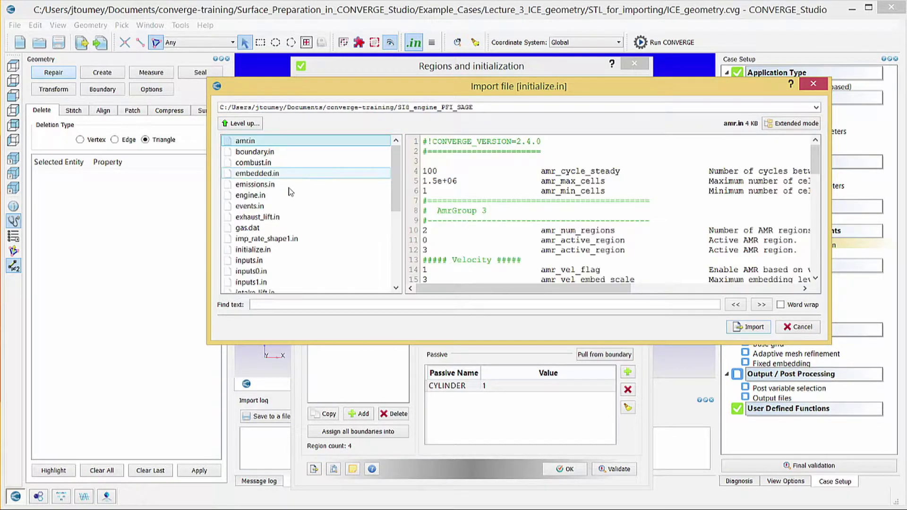
left_click(297, 251)
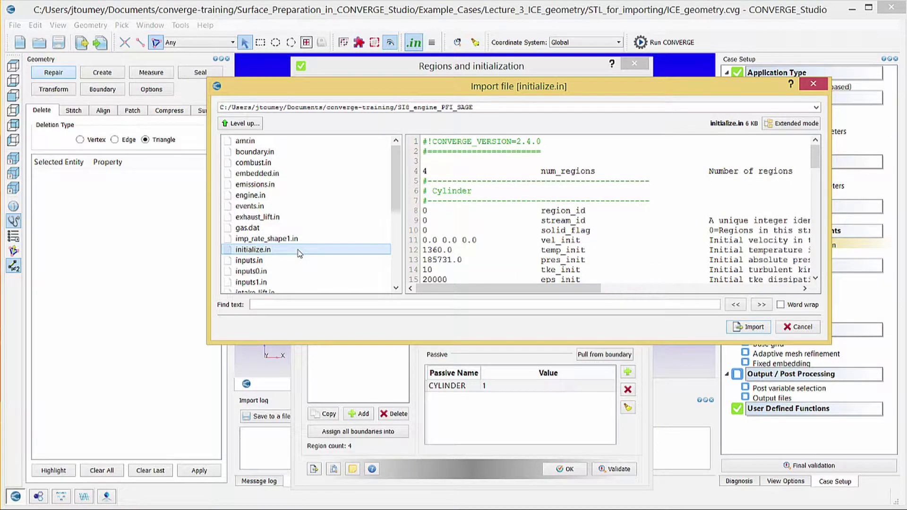
left_click(750, 327)
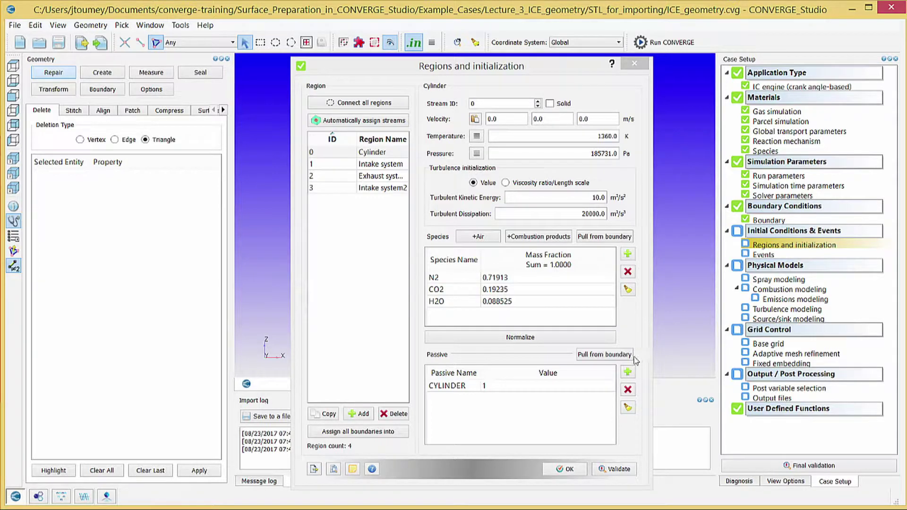
left_click(570, 469)
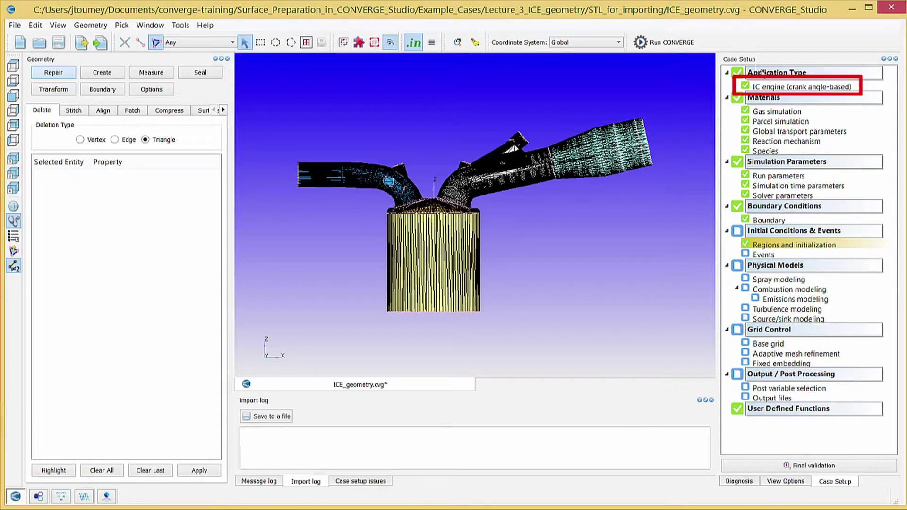
Open the compression ratio calculation from the IC engine settings and place it so the engine geometry stays in view
double_click(769, 86)
left_click_drag(480, 71, 172, 48)
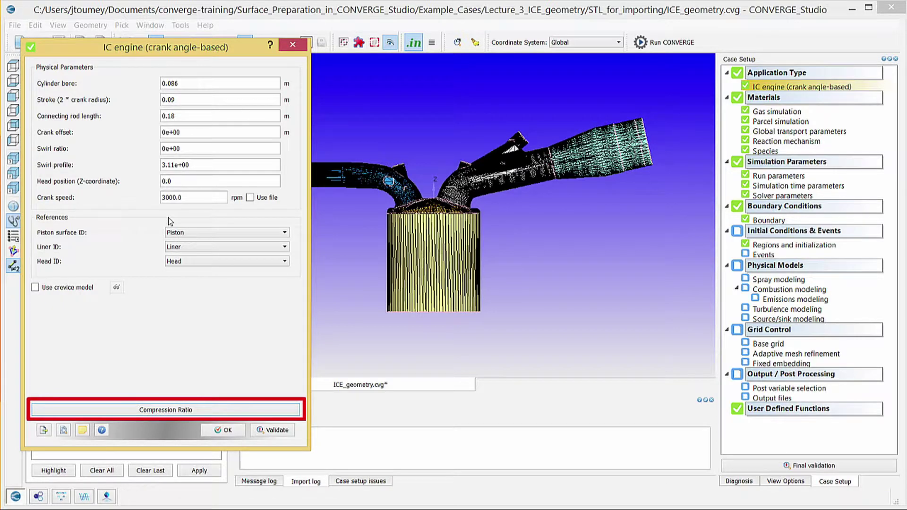
left_click(175, 413)
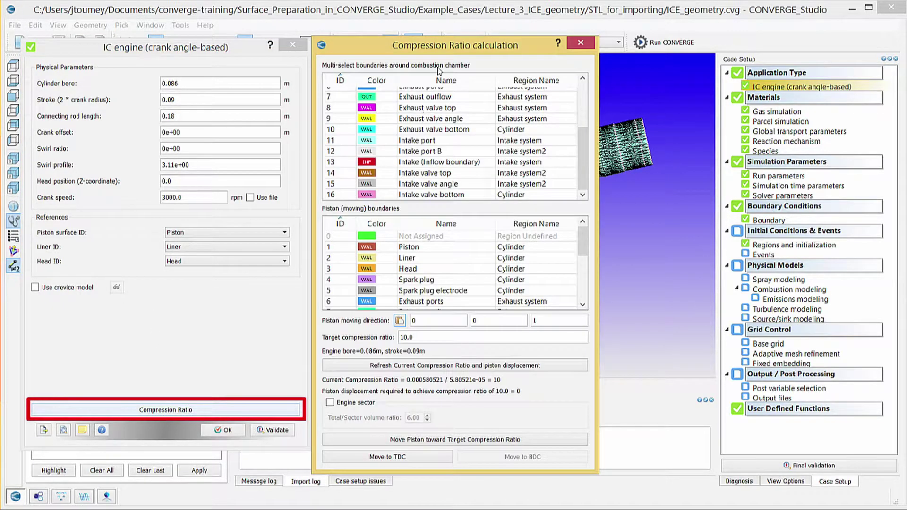
left_click_drag(437, 40, 206, 44)
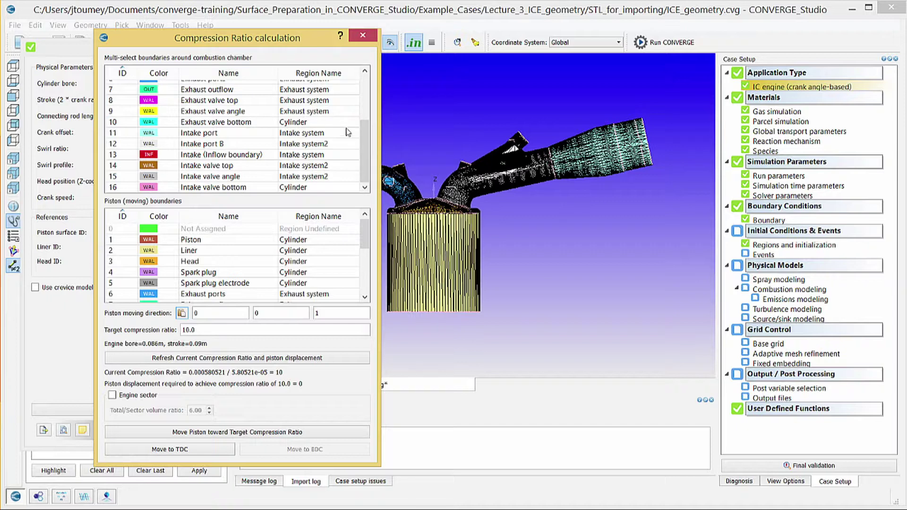
Select the combustion chamber boundaries Piston, Liner, Head, Spark plug, Spark plug electrode, Exhaust valve bottom and Intake valve bottom
scroll(330, 118, "up", 3)
left_click(231, 96)
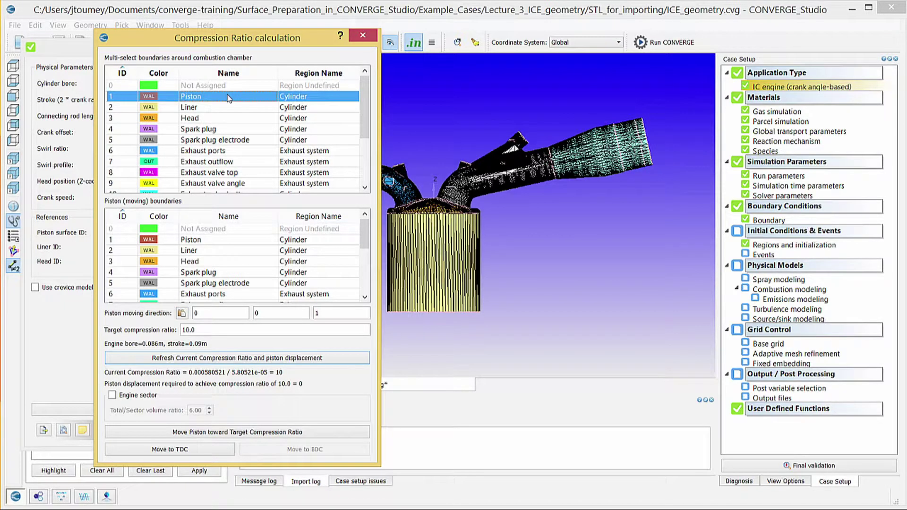
left_click(226, 108, "ctrl")
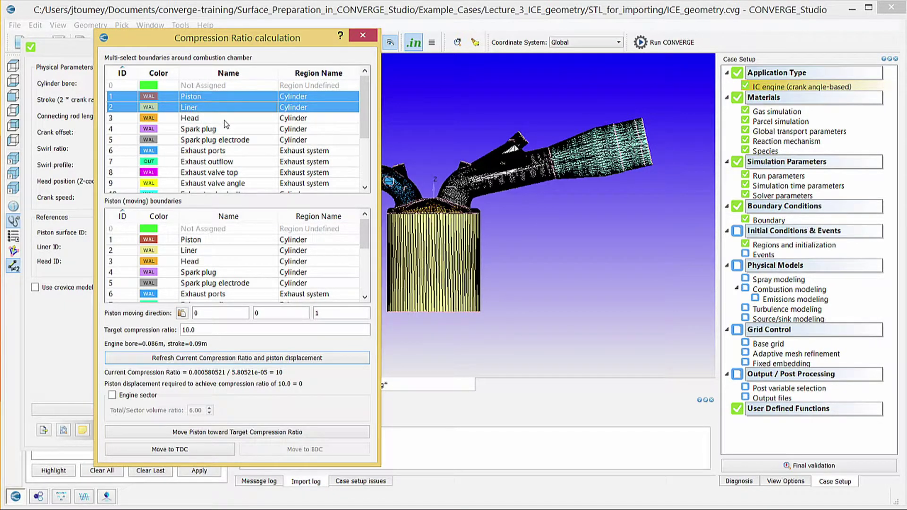
left_click(226, 120, "ctrl")
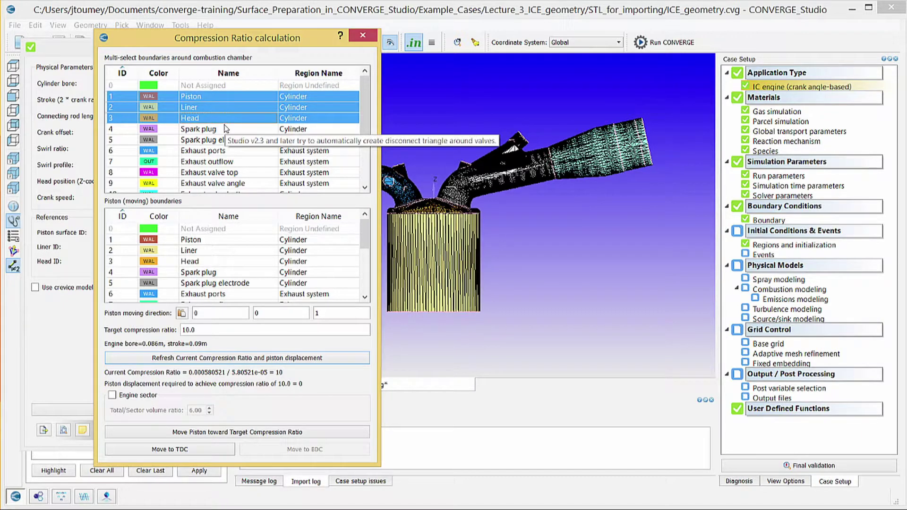
left_click(226, 128, "ctrl")
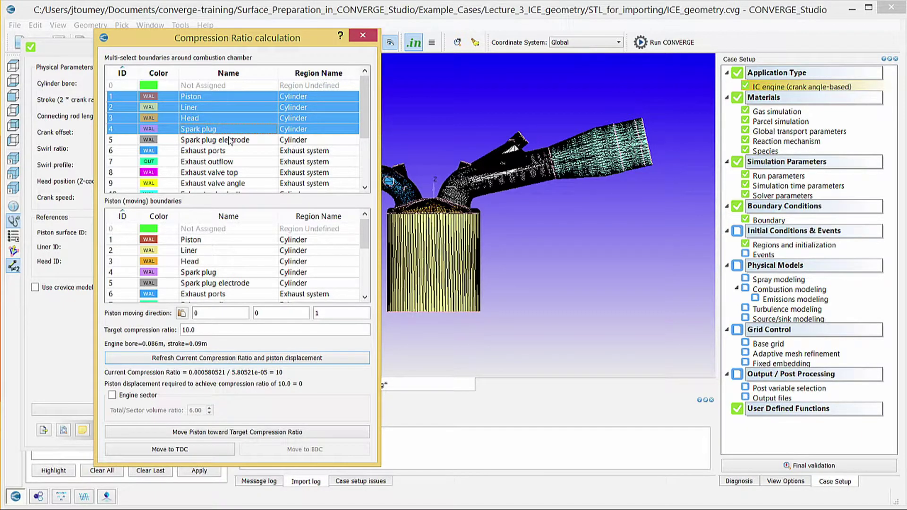
left_click(230, 140, "ctrl")
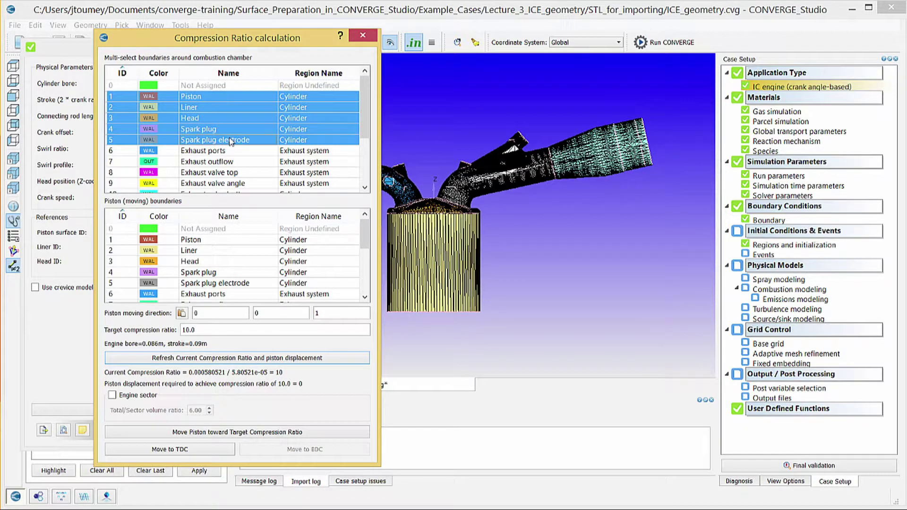
scroll(230, 140, "down", 1)
left_click(218, 162, "ctrl")
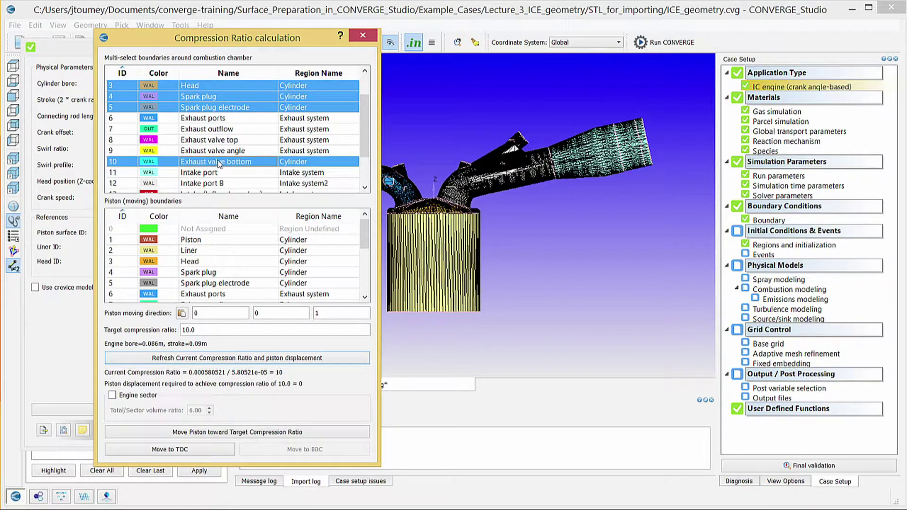
scroll(218, 162, "down", 1)
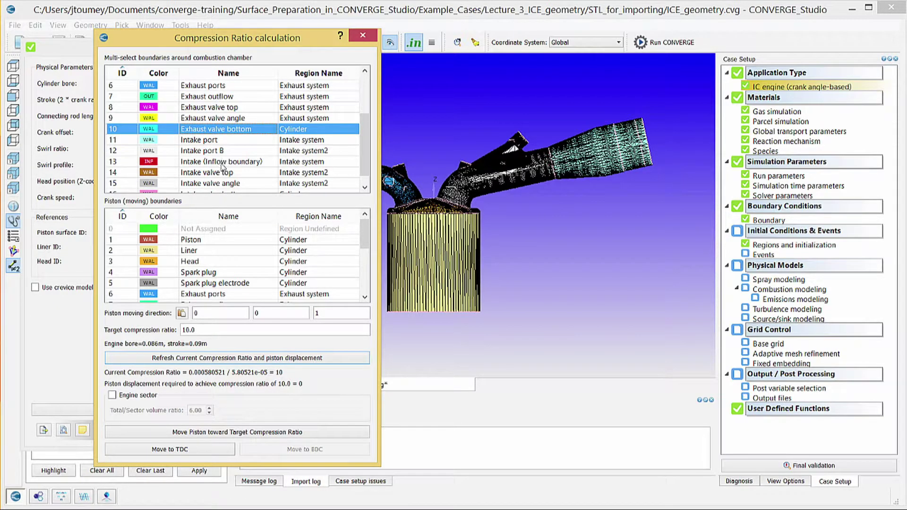
scroll(219, 189, "down", 1)
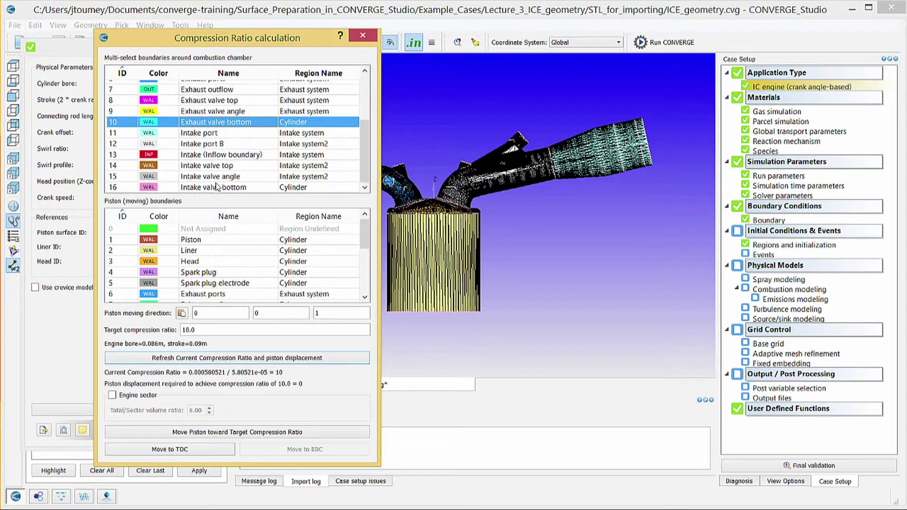
left_click(219, 188, "ctrl")
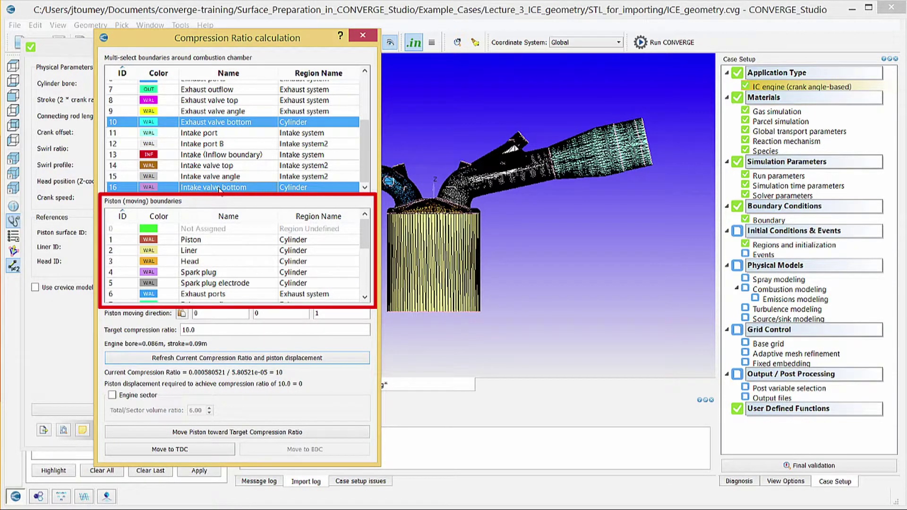
Set Piston as the moving boundary, refresh the current compression ratio, and move the piston toward the target ratio of 10.0
left_click(207, 241)
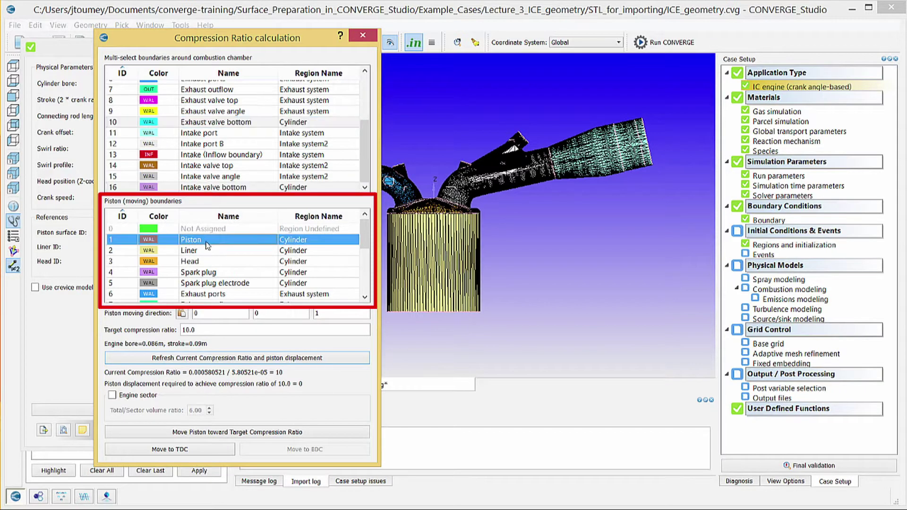
left_click(328, 358)
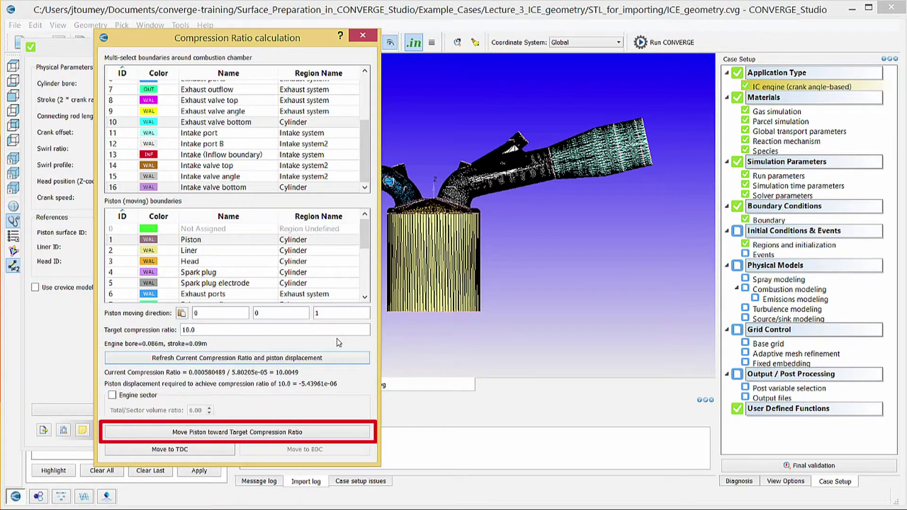
left_click(332, 431)
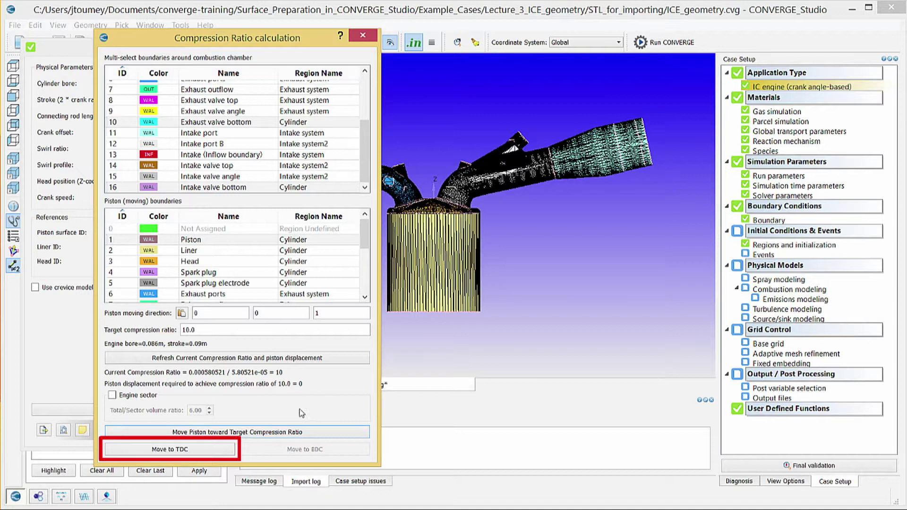
Move the piston to TDC and back to BDC, and close the compression ratio calculation and IC engine settings
left_click(188, 449)
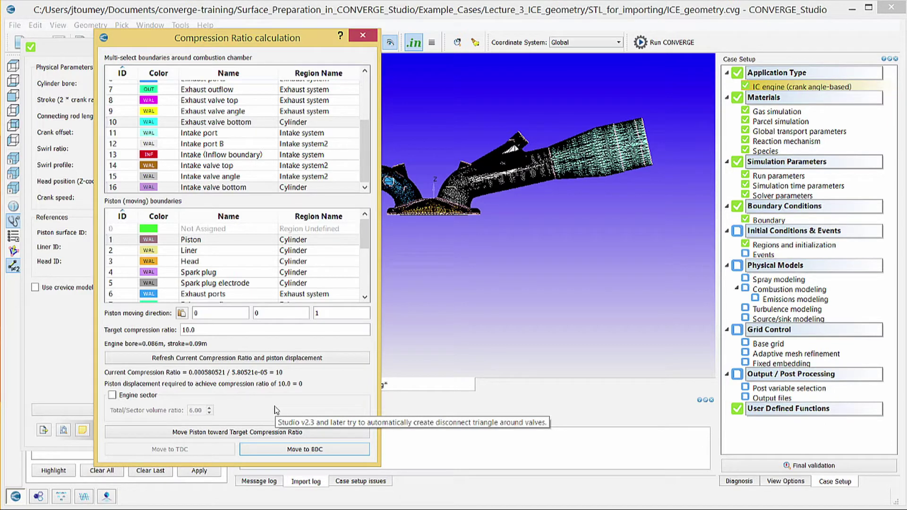
left_click(272, 449)
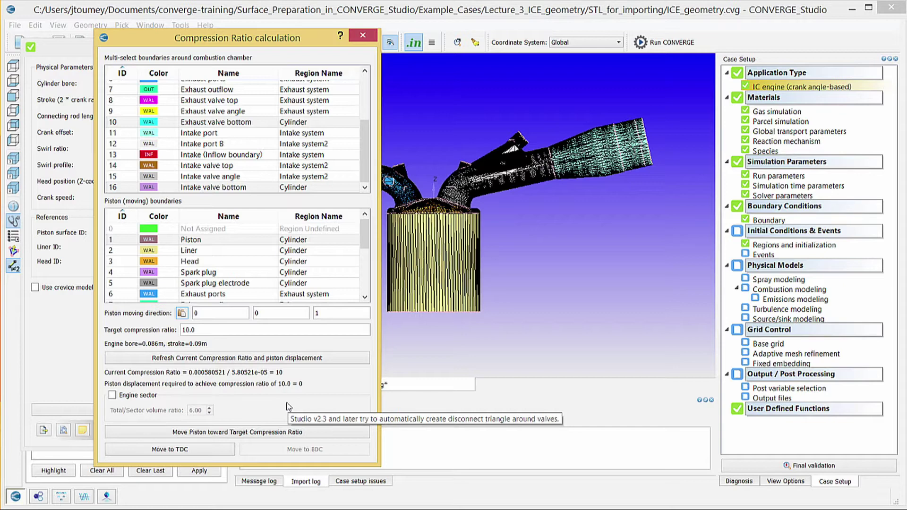
left_click(363, 35)
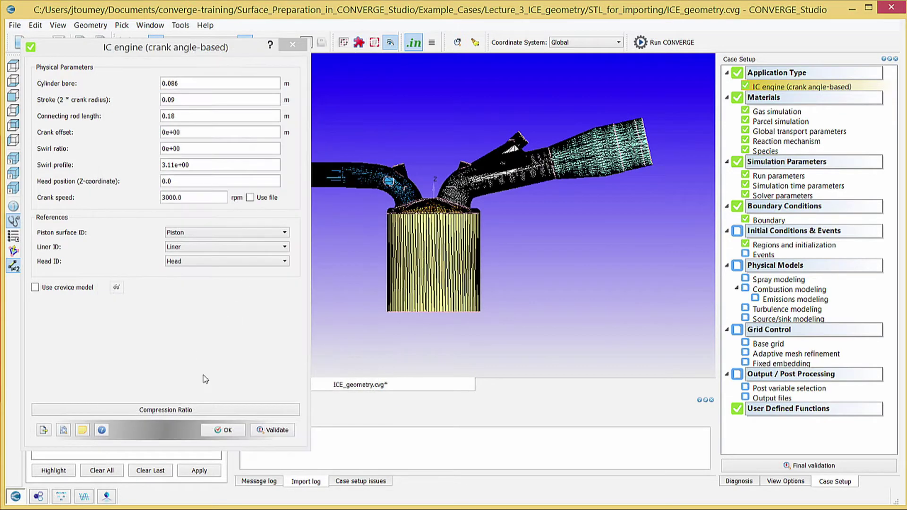
left_click(220, 430)
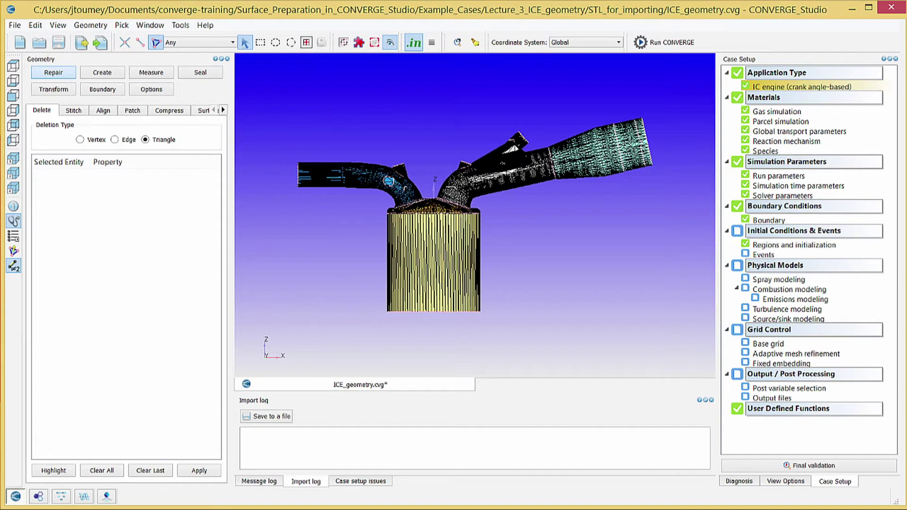